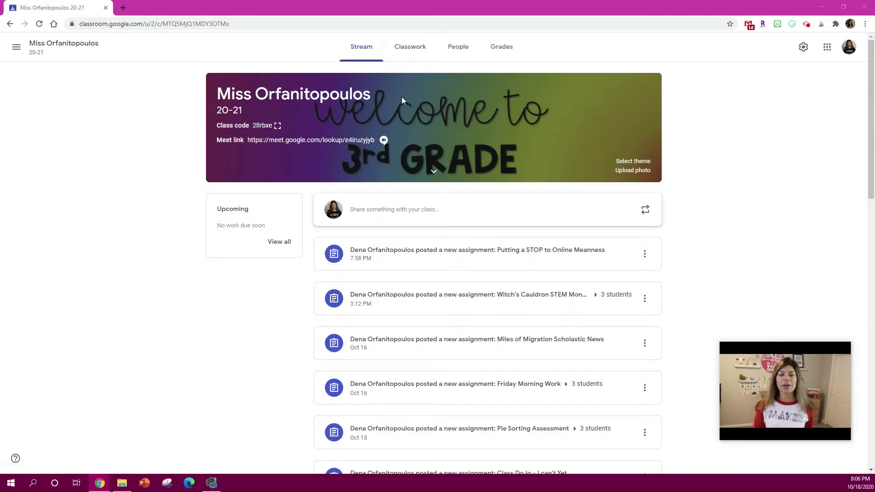
Step: Look through the Stream posts, then switch to the class's Classwork page
scroll(656, 133, "down", 1)
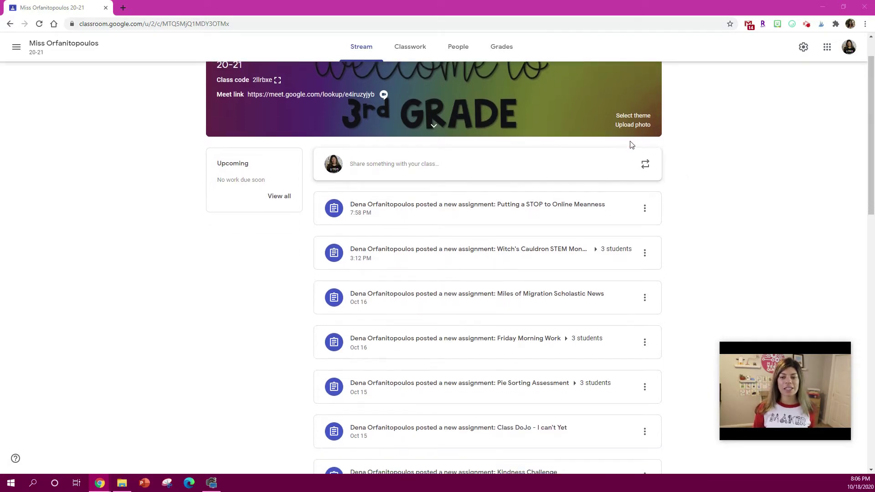
scroll(455, 182, "down", 2)
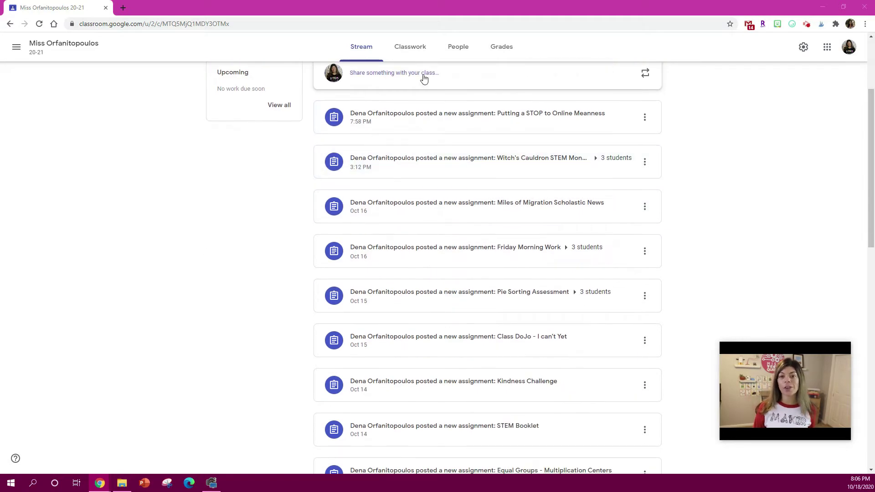
scroll(410, 108, "up", 1)
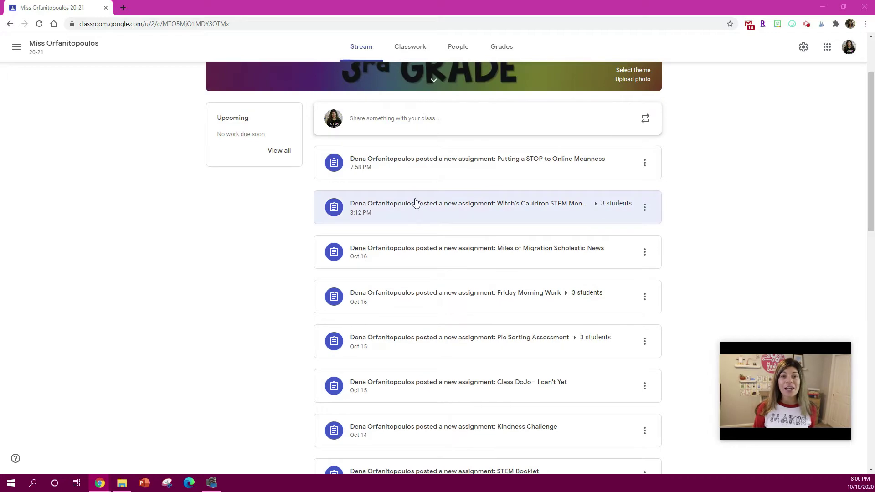
scroll(416, 208, "down", 10)
scroll(452, 225, "up", 10)
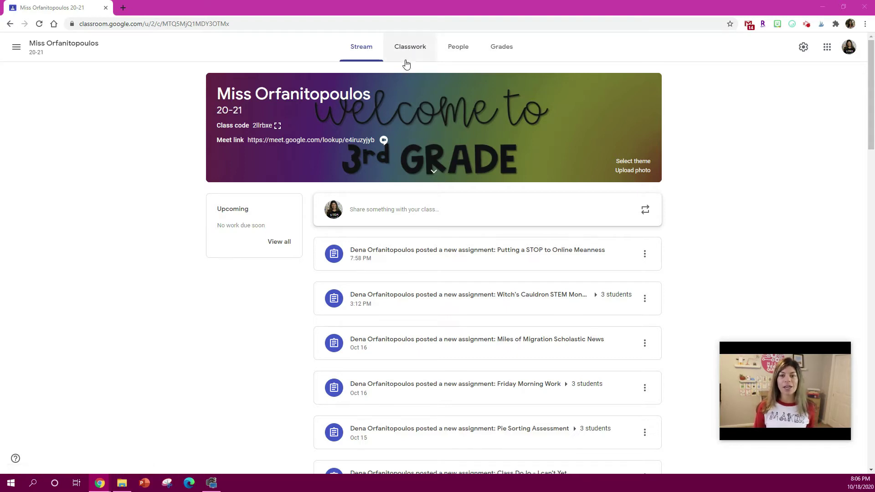
left_click(412, 53)
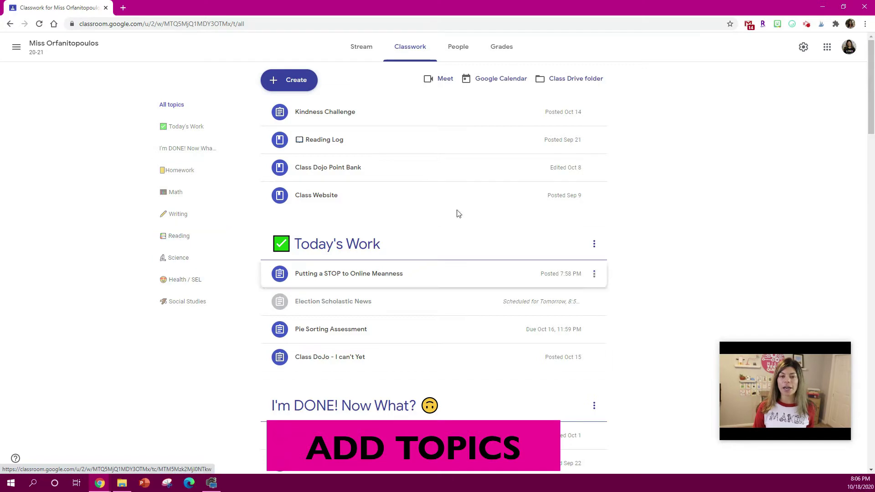
scroll(537, 180, "down", 1)
scroll(644, 180, "down", 9)
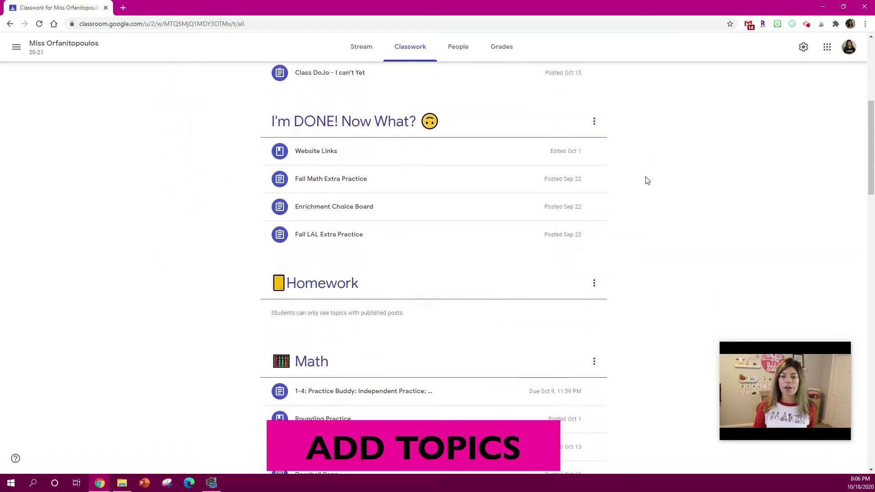
scroll(645, 183, "down", 20)
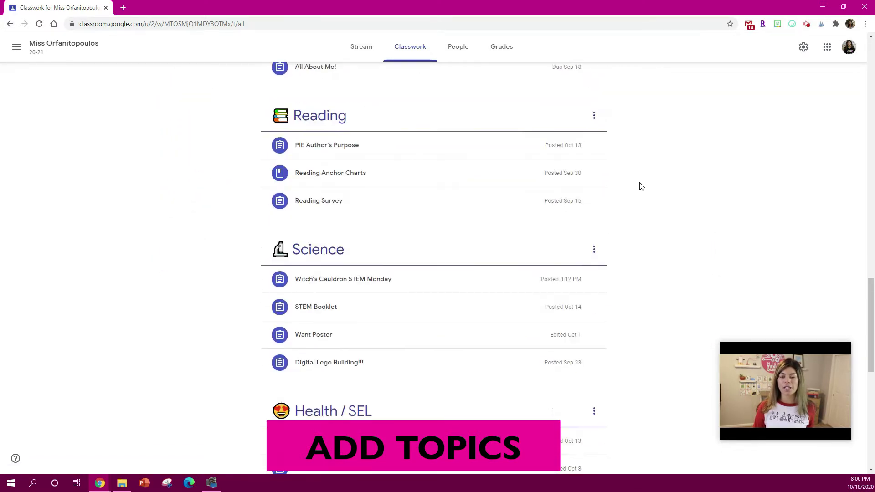
left_click_drag(871, 378, 859, 86)
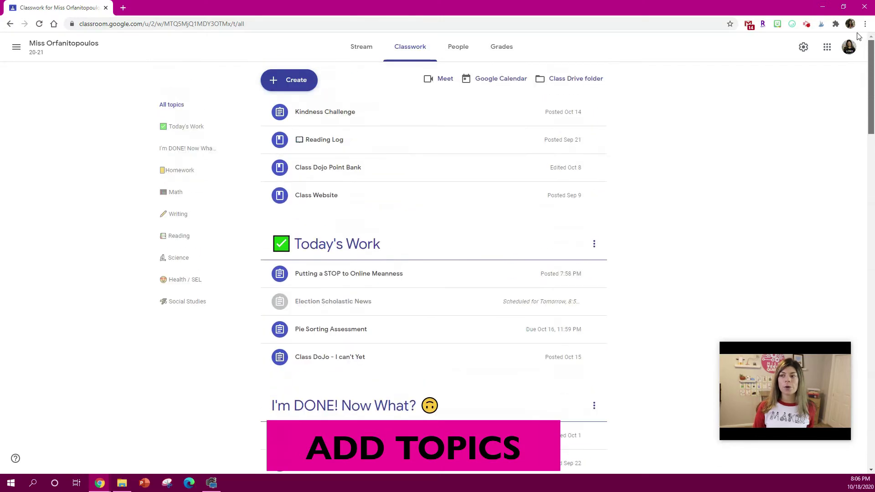
Step: Start a new topic from the Create menu and open the JoyPixels emoji picker
left_click(304, 86)
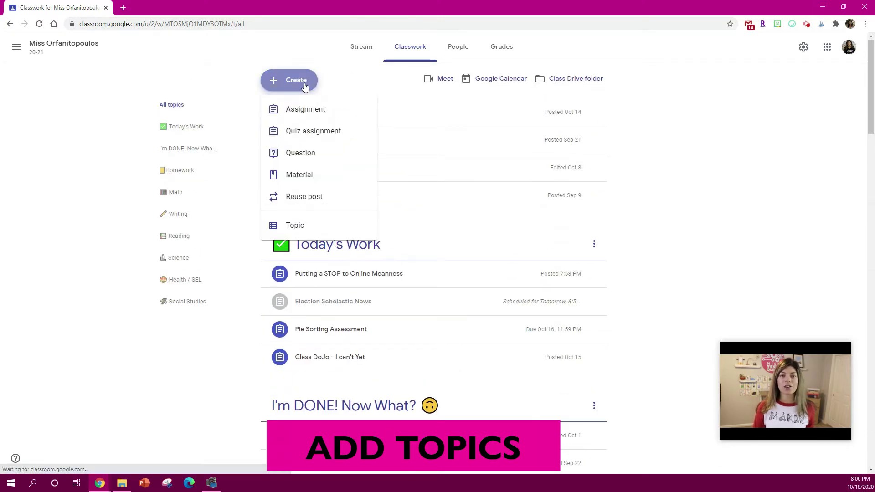
left_click(292, 229)
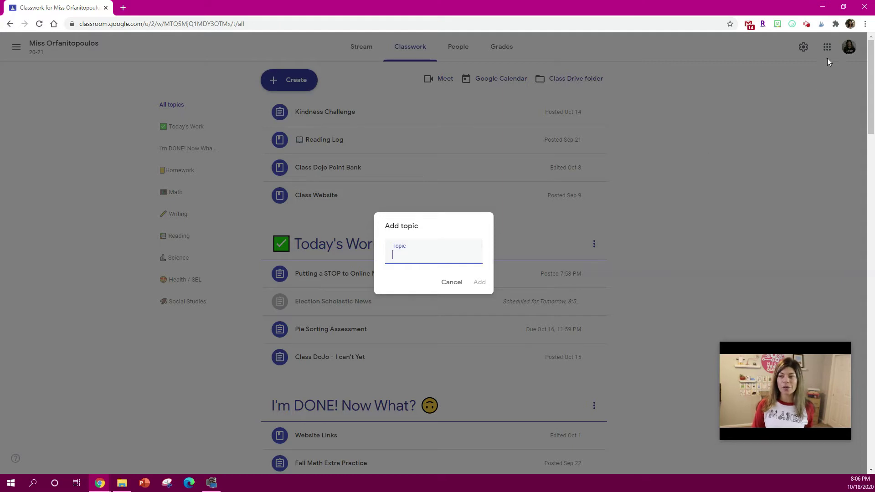
left_click(792, 24)
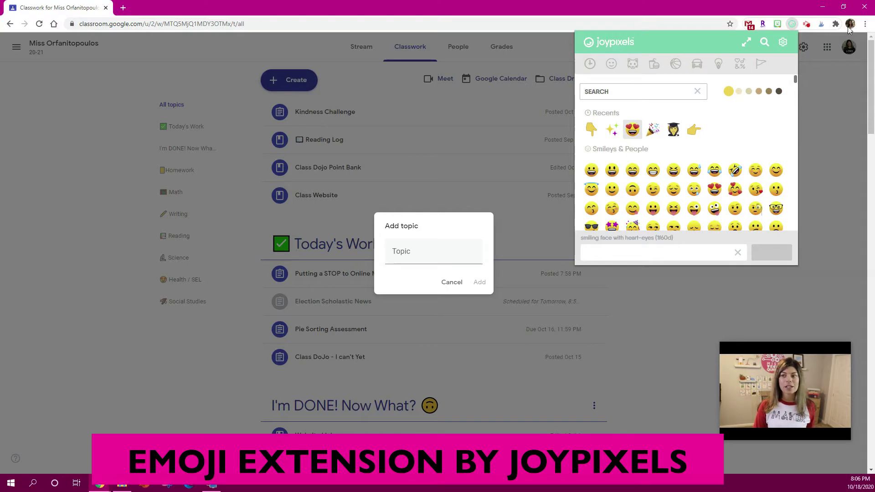
Step: Show Emoji Keyboard by JoyPixels on Chrome's Extensions page, then return to the Classwork tab
left_click(865, 24)
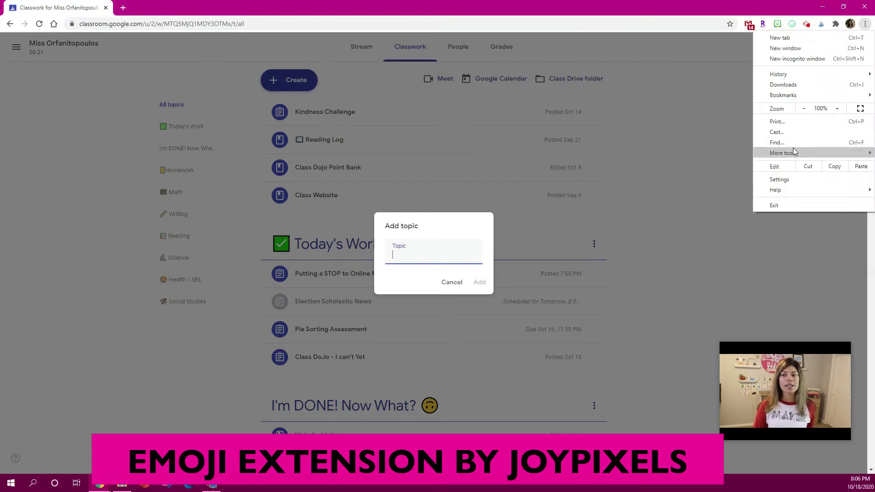
mouse_move(793, 152)
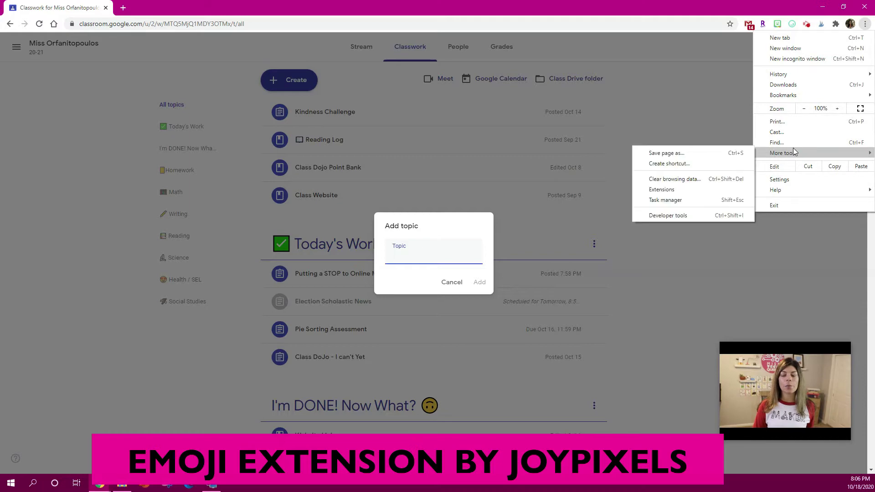
left_click(688, 195)
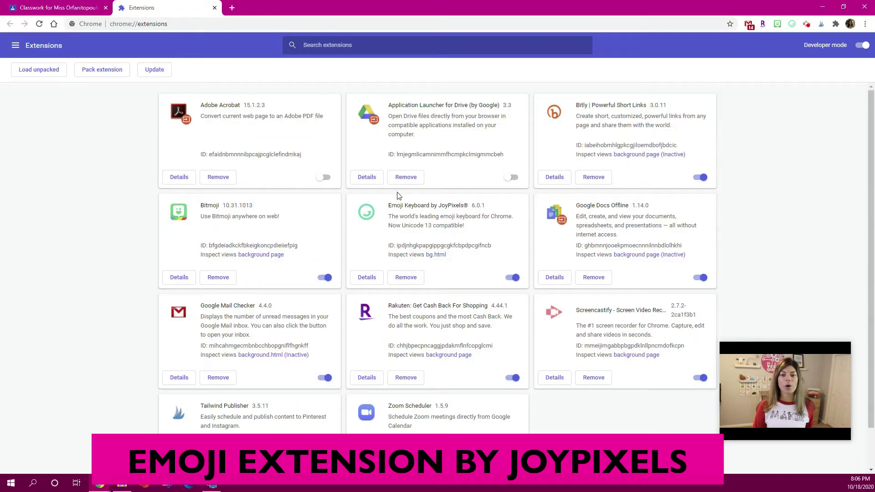
left_click_drag(389, 205, 469, 205)
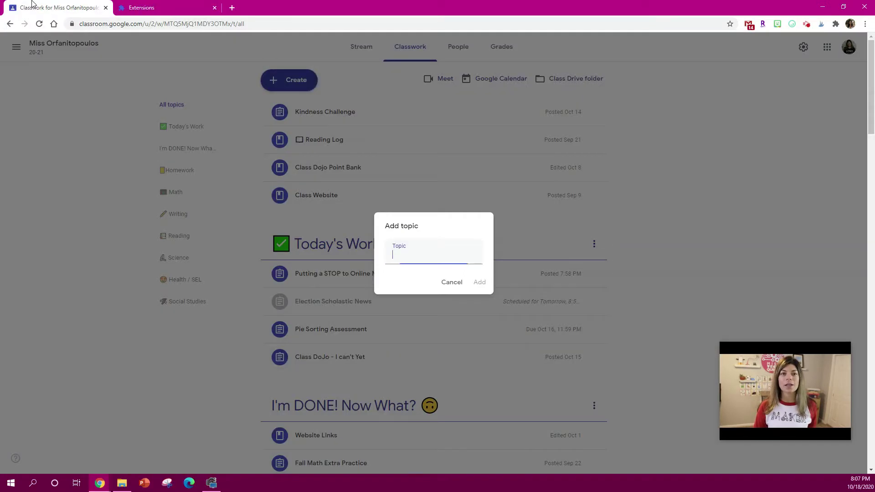
left_click(32, 4)
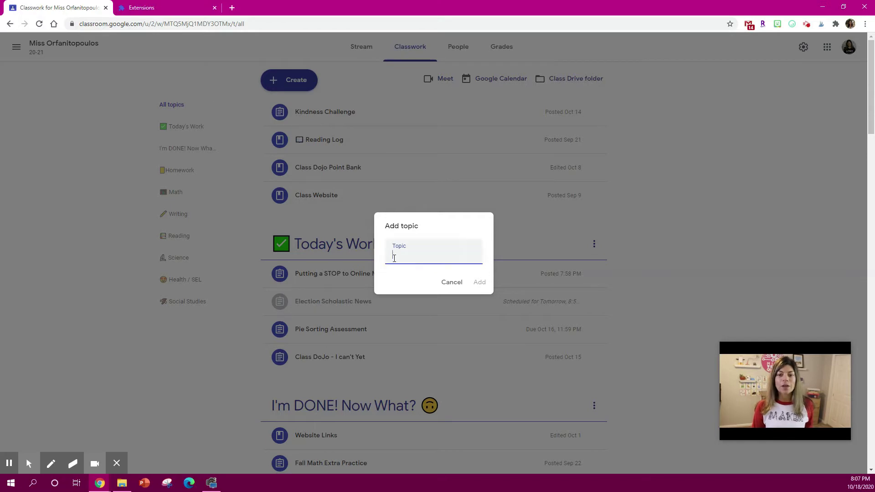
Step: Name the topic '📝 Writing Assignments' using the memo emoji, and add it
right_click(405, 256)
left_click(403, 256)
right_click(405, 256)
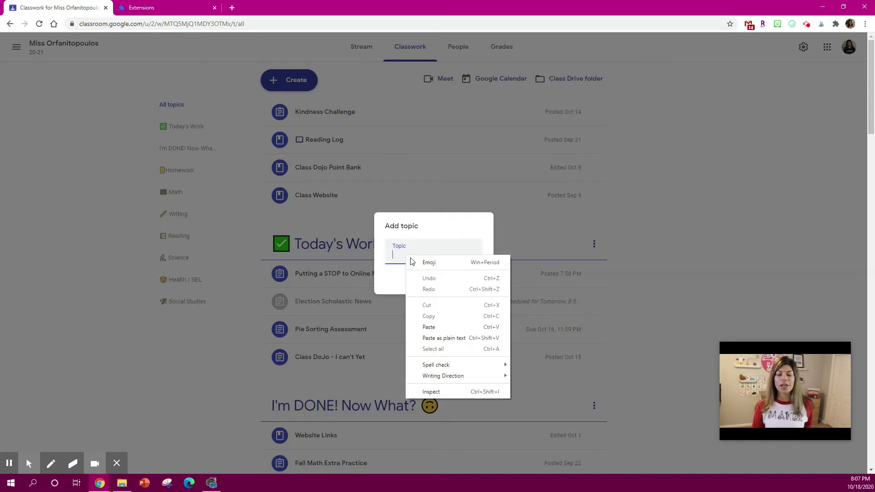
left_click(413, 262)
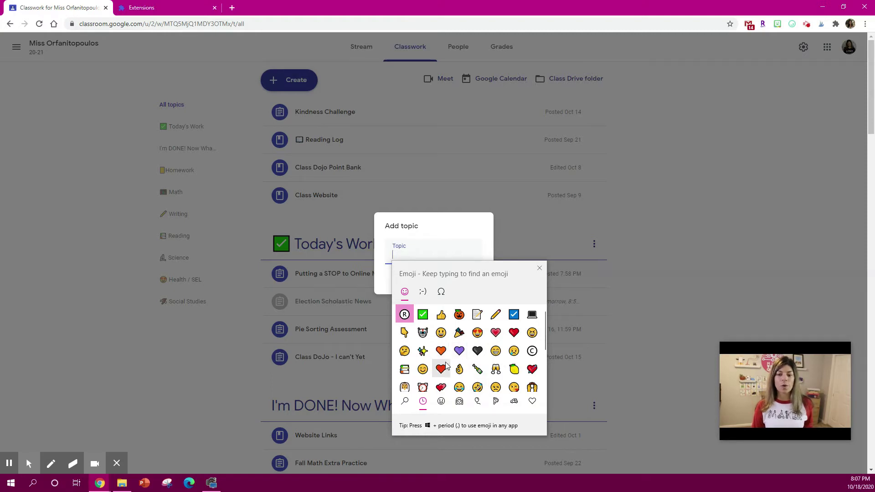
left_click(459, 314)
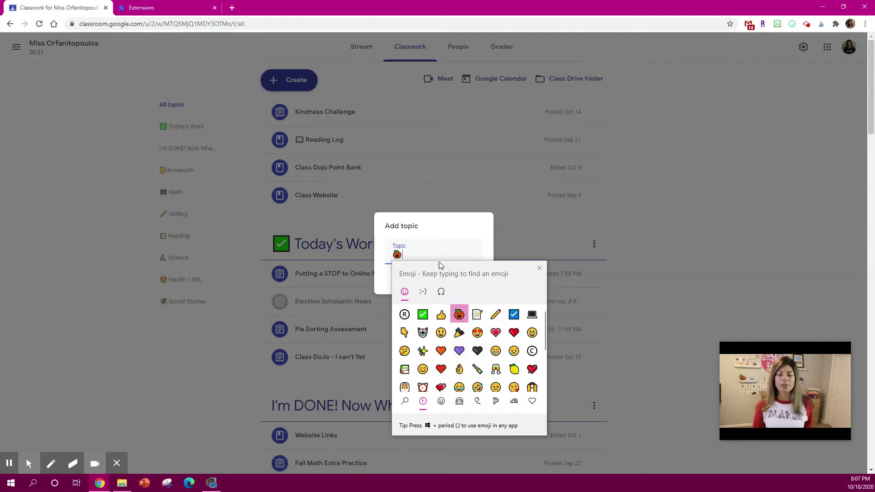
left_click(478, 315)
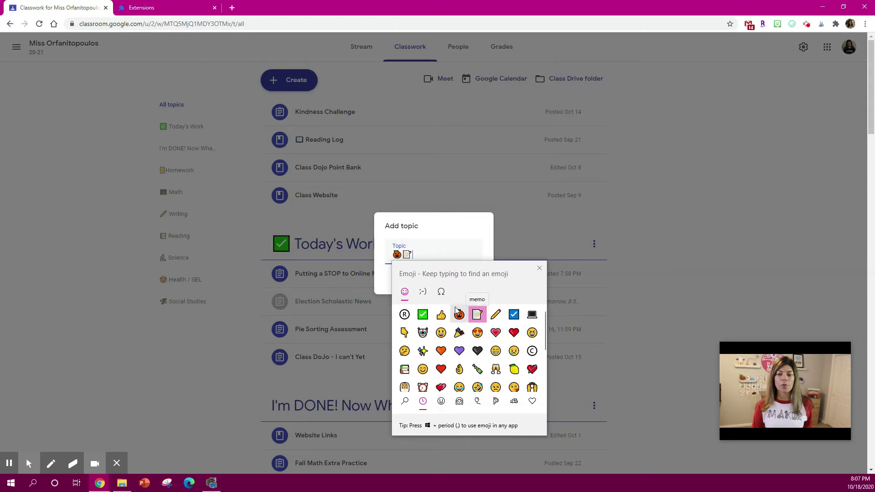
left_click(401, 254)
key("BackSpace")
left_click(422, 253)
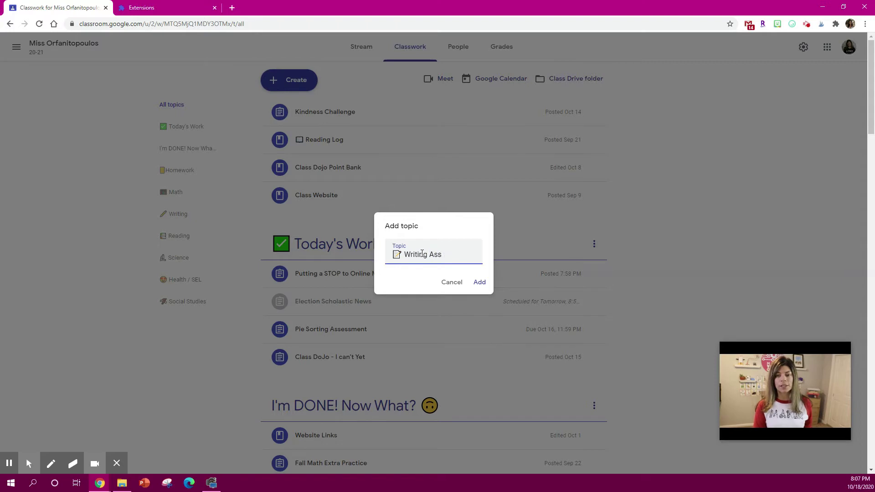
left_click(472, 283)
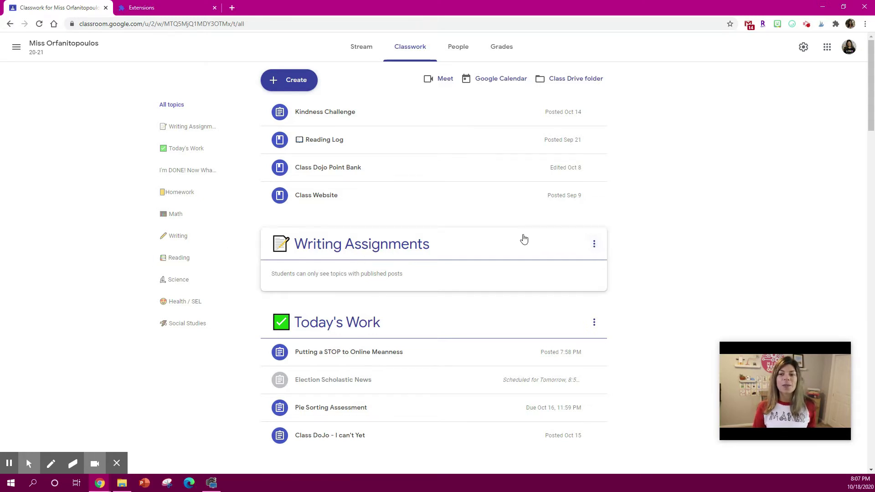
Step: Drag the 📝 Writing Assignments topic so it sits directly above Today's Work
left_click_drag(517, 239, 463, 247)
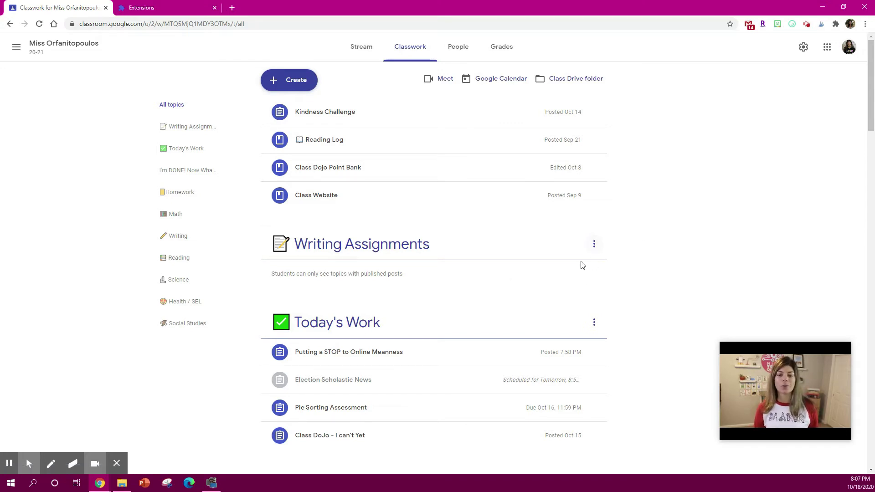
scroll(560, 260, "down", 1)
scroll(560, 260, "down", 1)
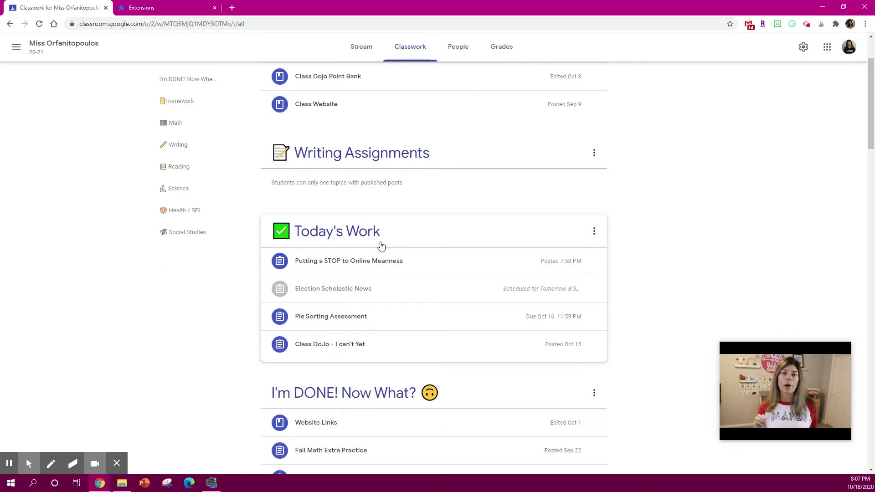
scroll(392, 246, "down", 1)
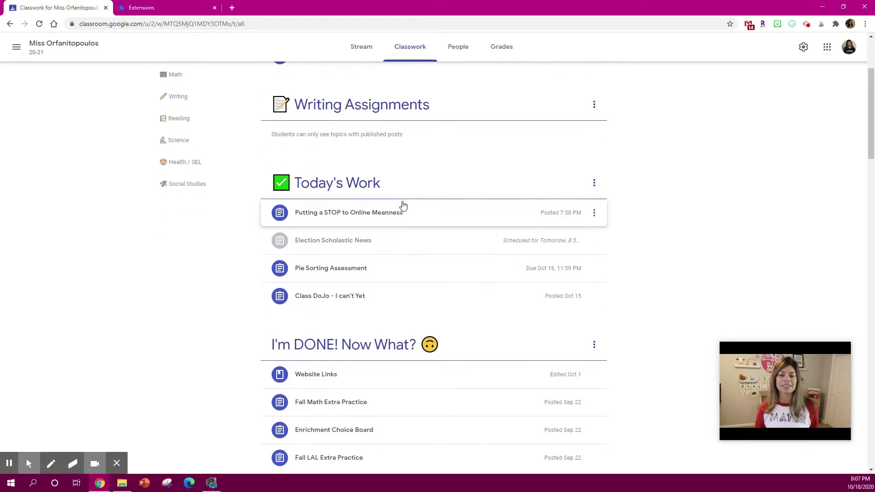
scroll(437, 191, "down", 2)
scroll(371, 275, "down", 1)
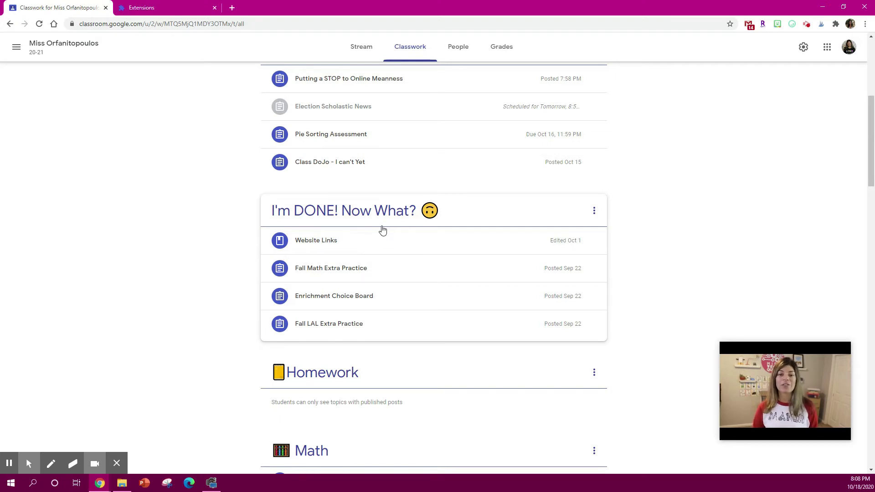
scroll(382, 230, "down", 3)
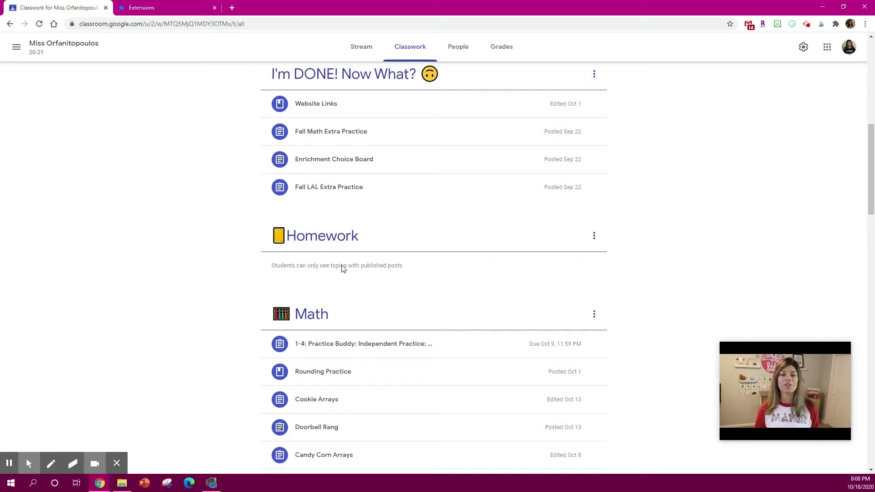
scroll(409, 282, "down", 3)
scroll(420, 149, "down", 3)
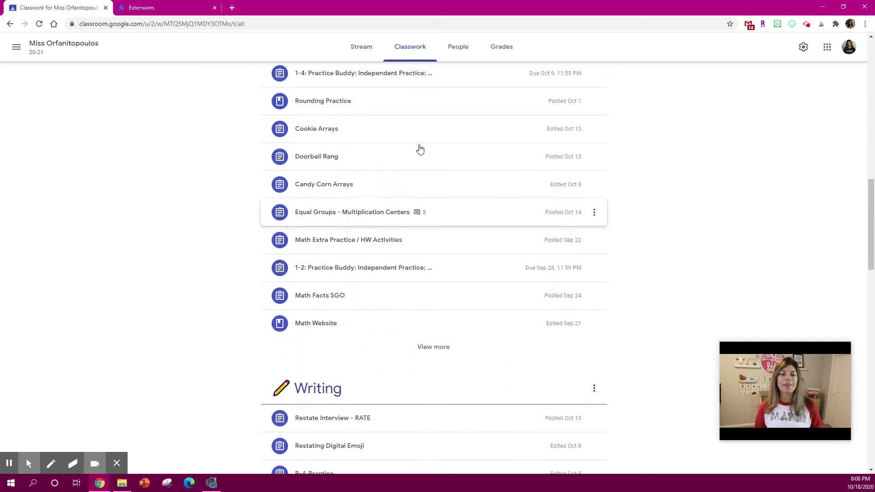
scroll(328, 197, "down", 15)
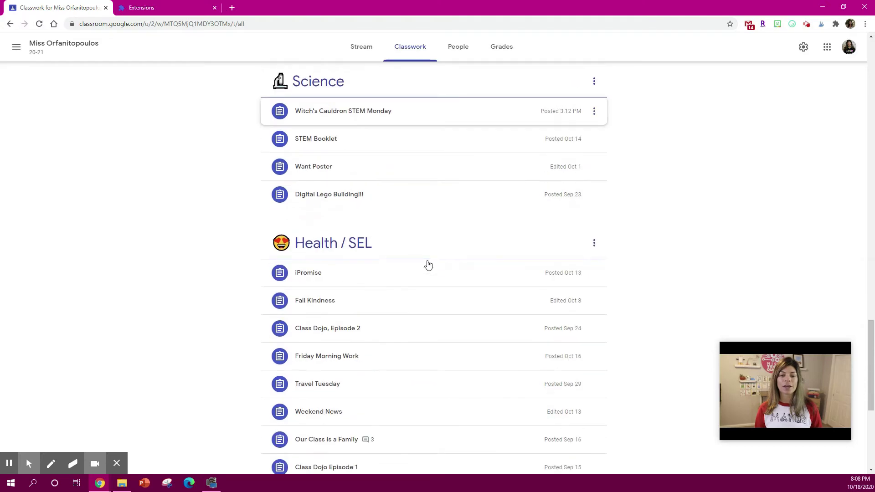
scroll(427, 264, "down", 6)
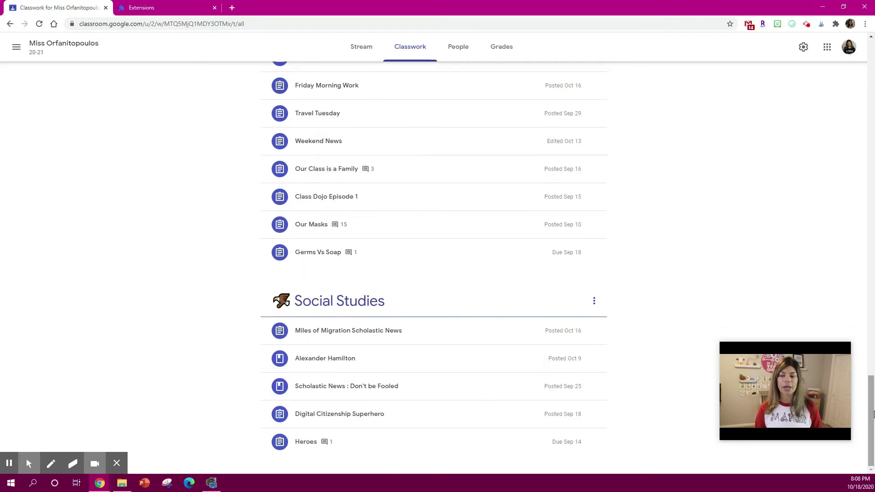
left_click_drag(872, 414, 853, 91)
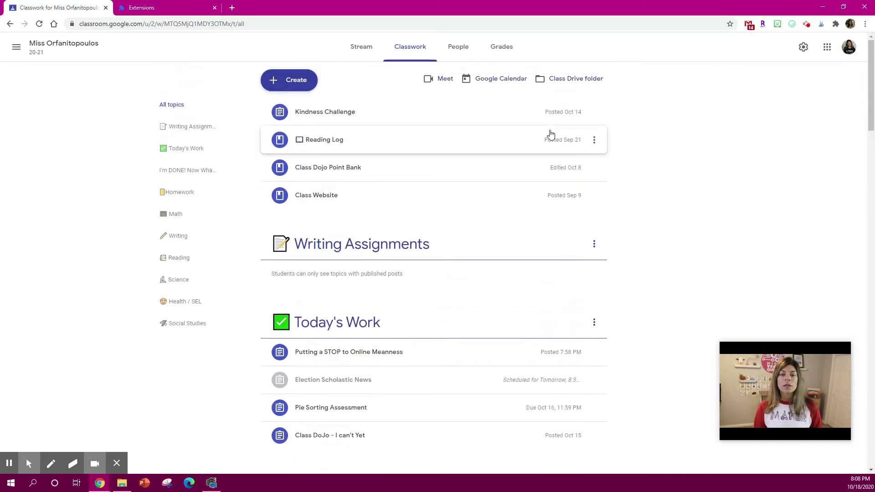
Step: Copy the link to the I'm DONE! Now What? topic from its options menu
left_click(594, 244)
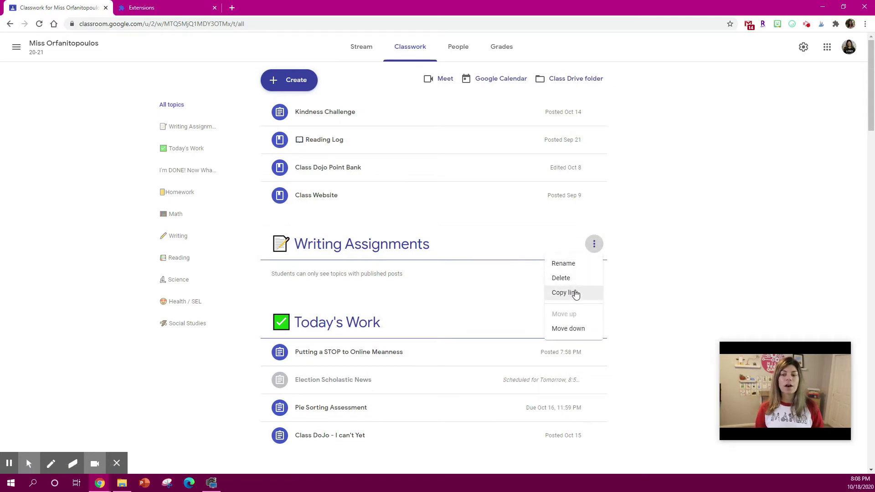
scroll(654, 271, "down", 3)
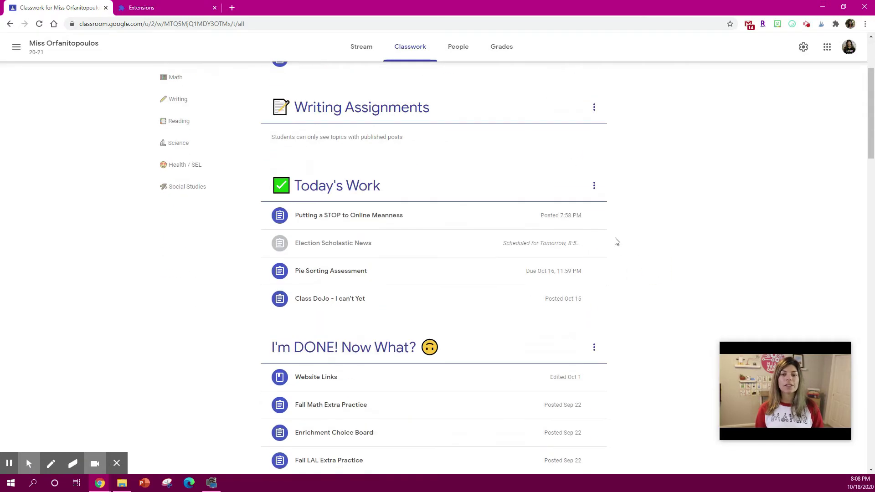
scroll(616, 242, "down", 3)
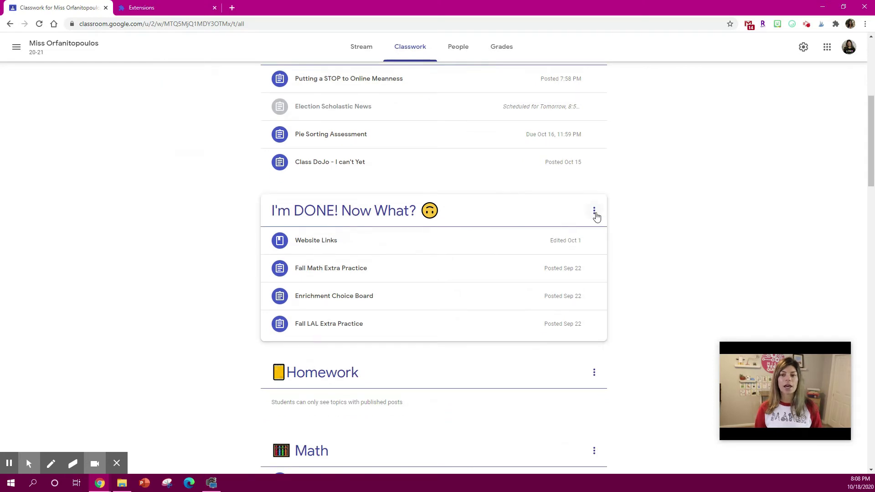
left_click(595, 212)
left_click(575, 259)
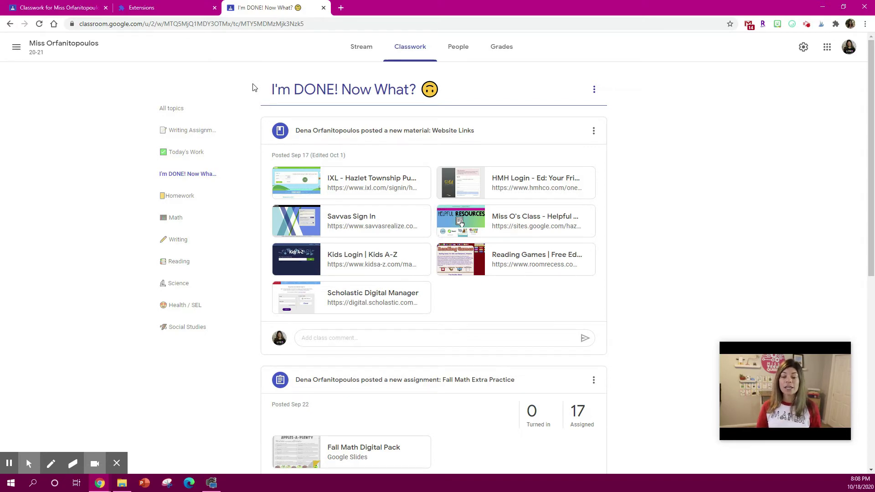
scroll(474, 267, "down", 8)
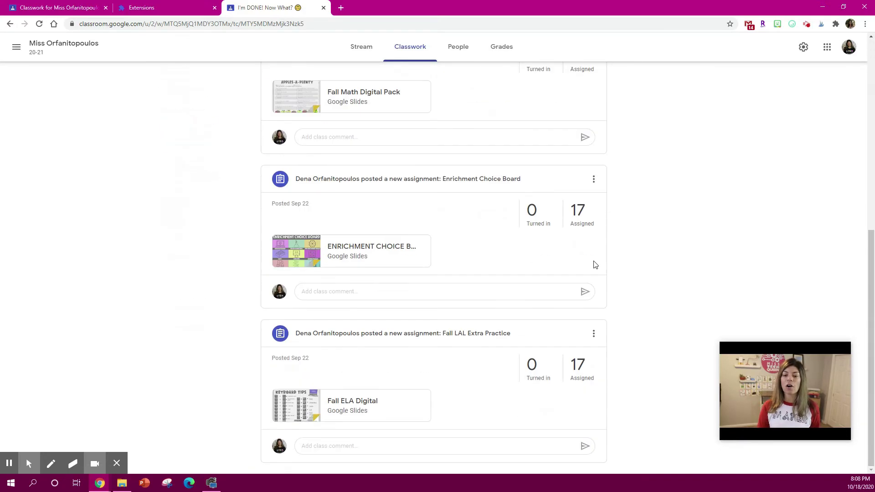
scroll(588, 255, "up", 7)
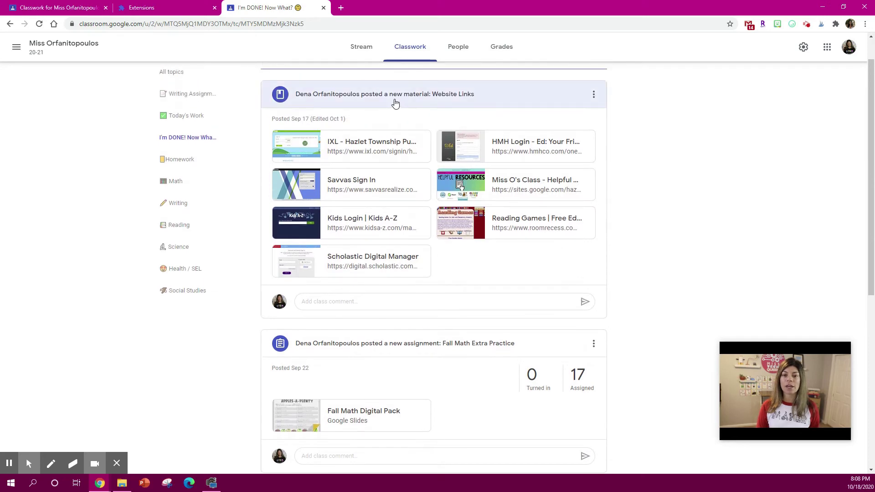
scroll(495, 162, "up", 1)
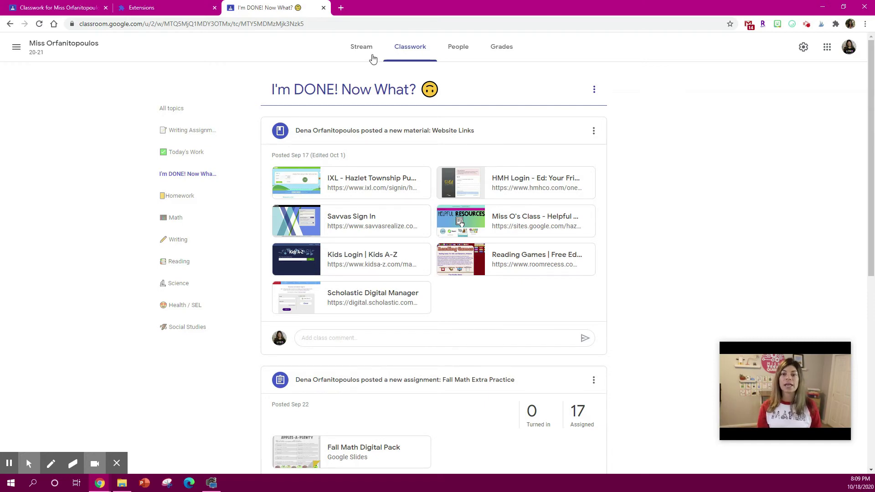
Step: Close the Chrome extensions page and check the I'm DONE! Now What? topic options without changes
left_click(152, 4)
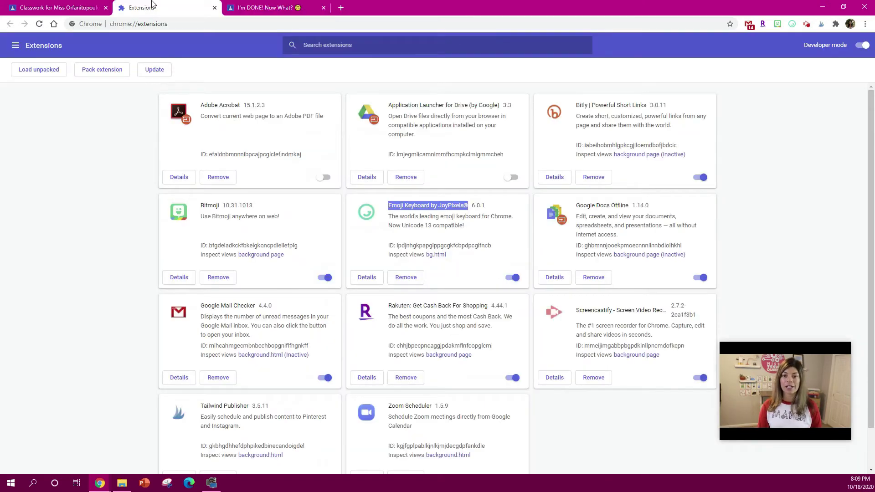
left_click(214, 8)
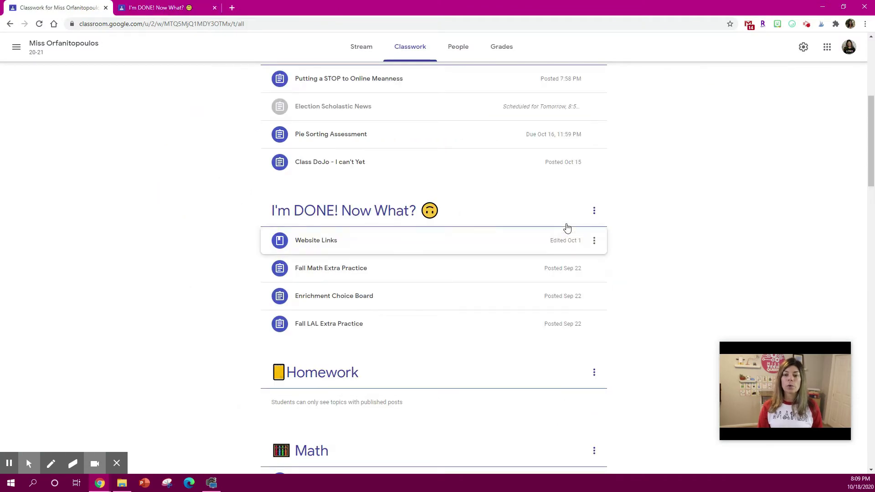
scroll(567, 225, "down", 1)
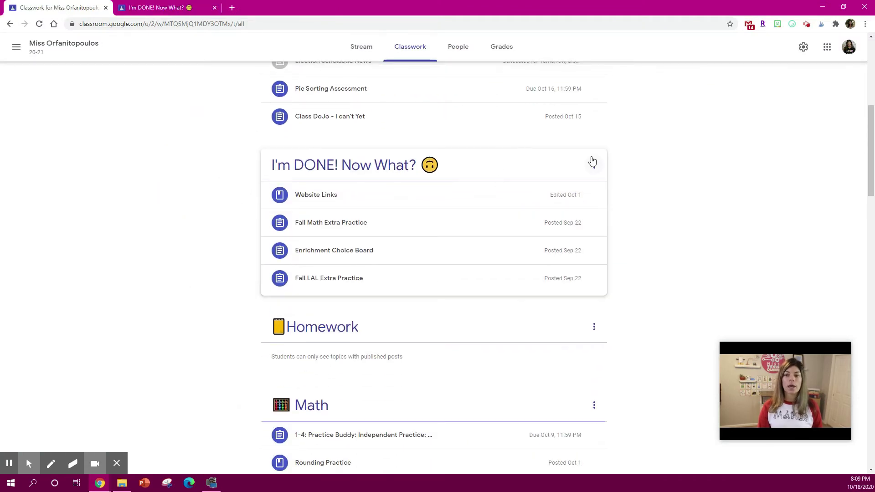
left_click(594, 165)
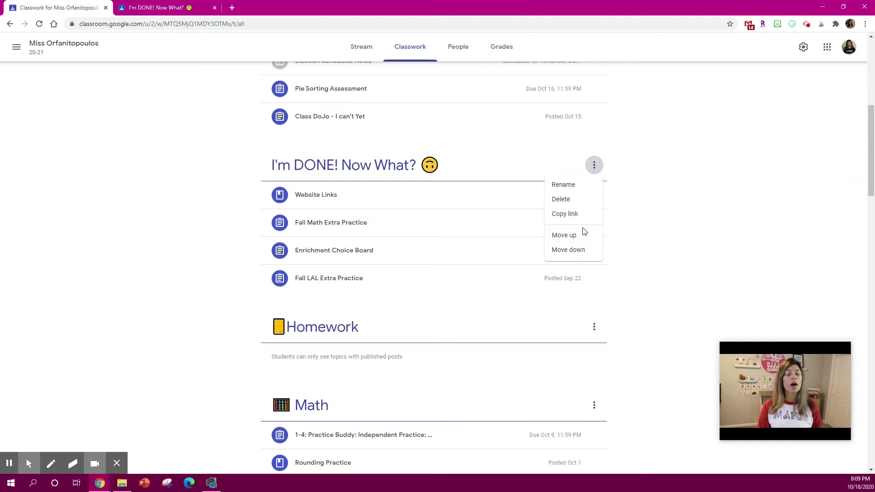
left_click(680, 187)
Step: Delete the Writing Assignments topic, then open the class settings
scroll(609, 189, "up", 5)
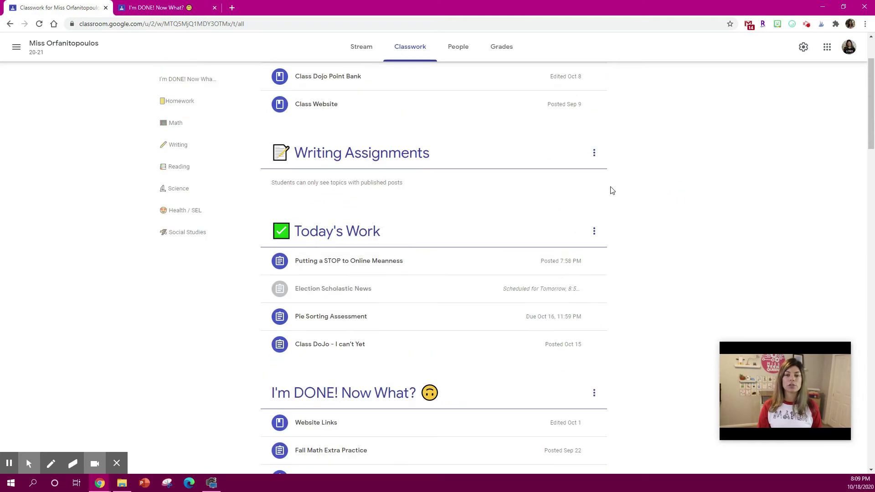
left_click(594, 152)
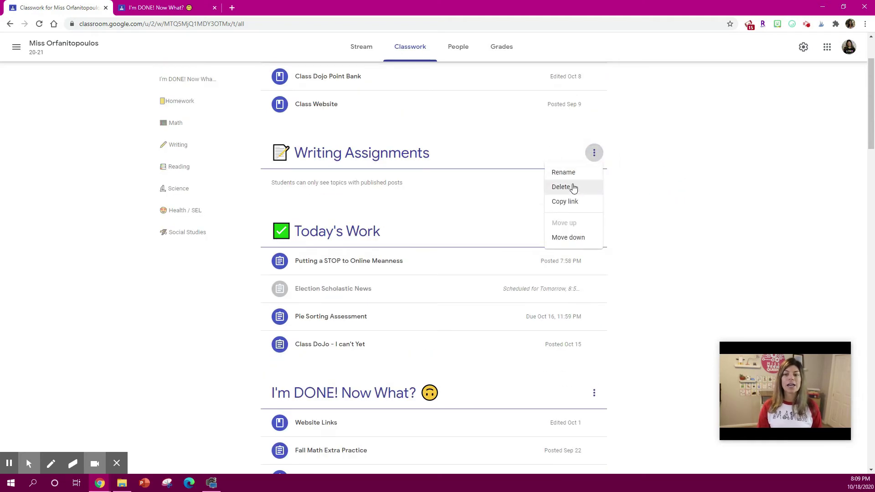
left_click(572, 188)
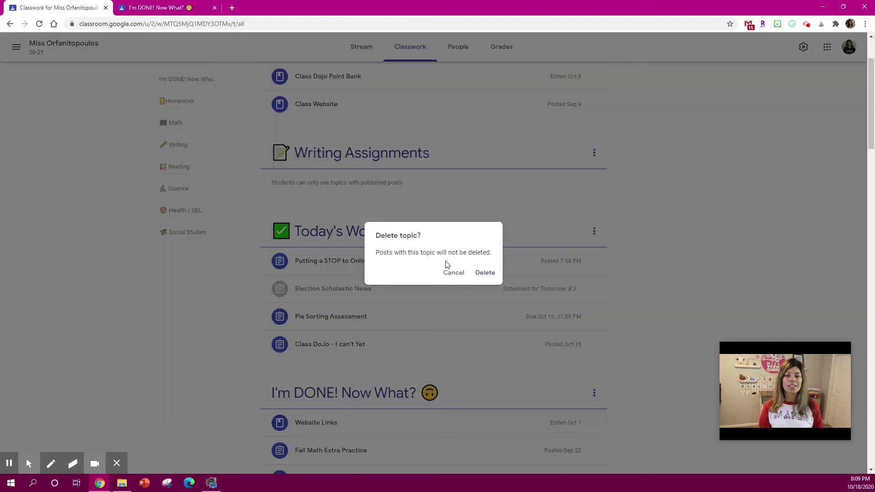
left_click(481, 272)
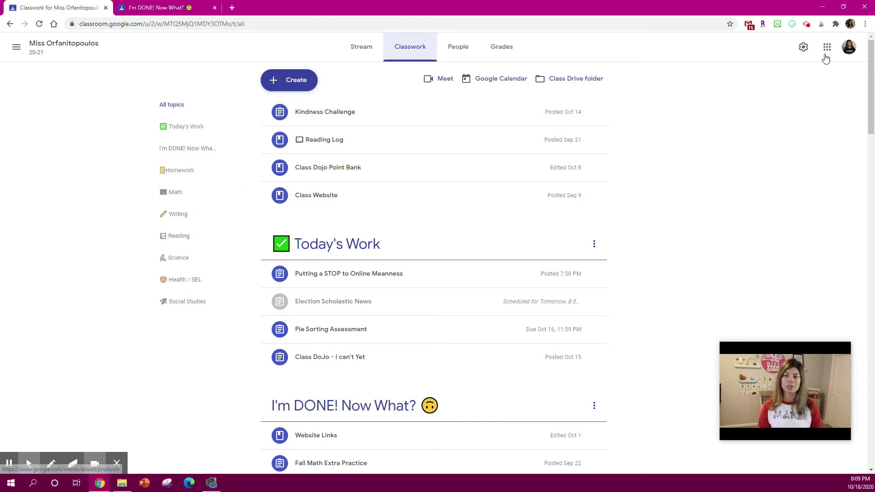
left_click(803, 47)
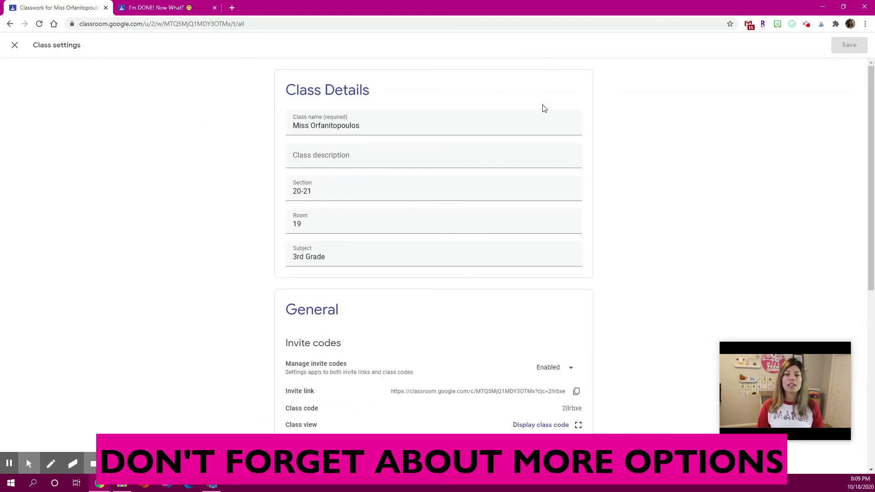
Step: Keep the Stream limited to student comments and set Classwork on the stream to Hide notifications
scroll(517, 90, "down", 1)
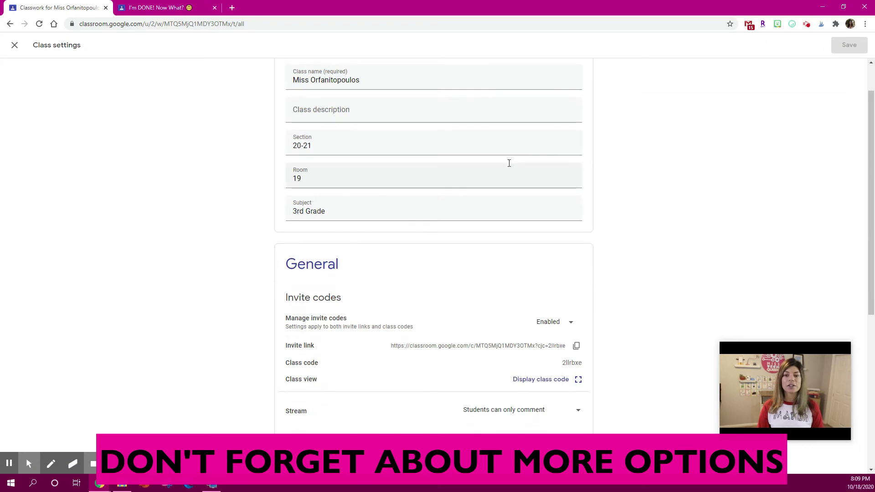
scroll(509, 163, "down", 4)
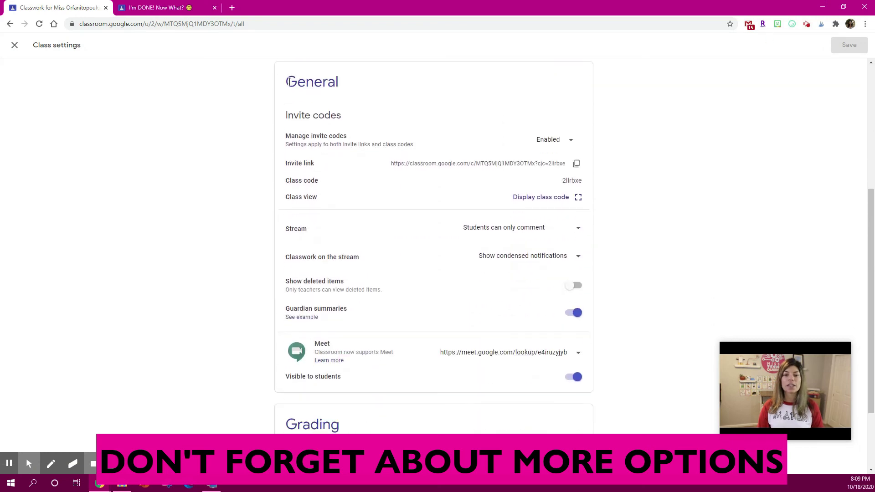
left_click_drag(290, 81, 317, 91)
left_click(327, 88)
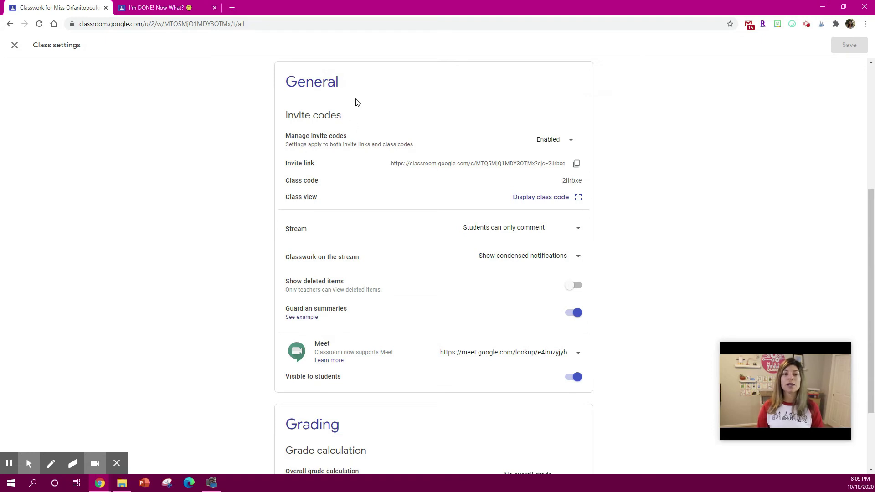
scroll(423, 203, "down", 1)
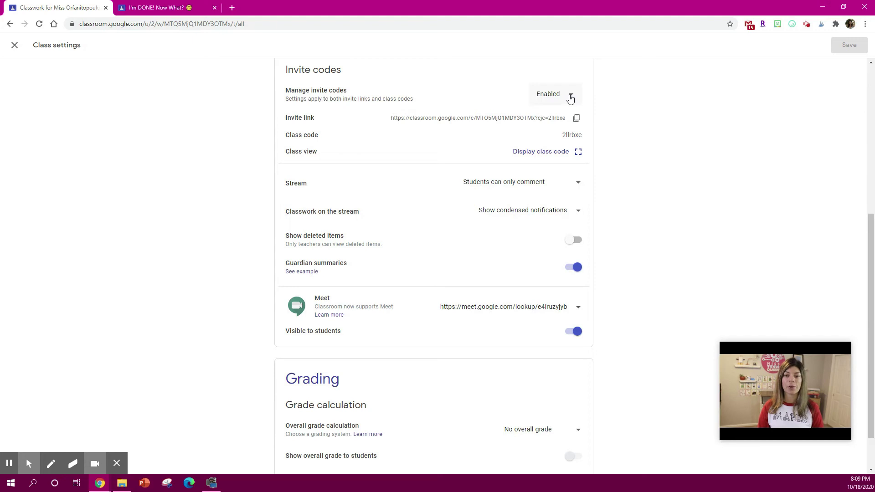
scroll(538, 161, "down", 1)
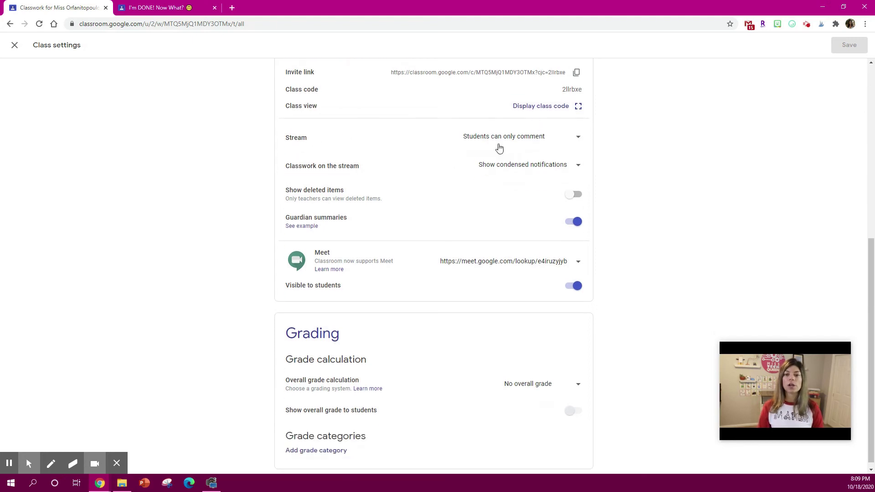
left_click(580, 142)
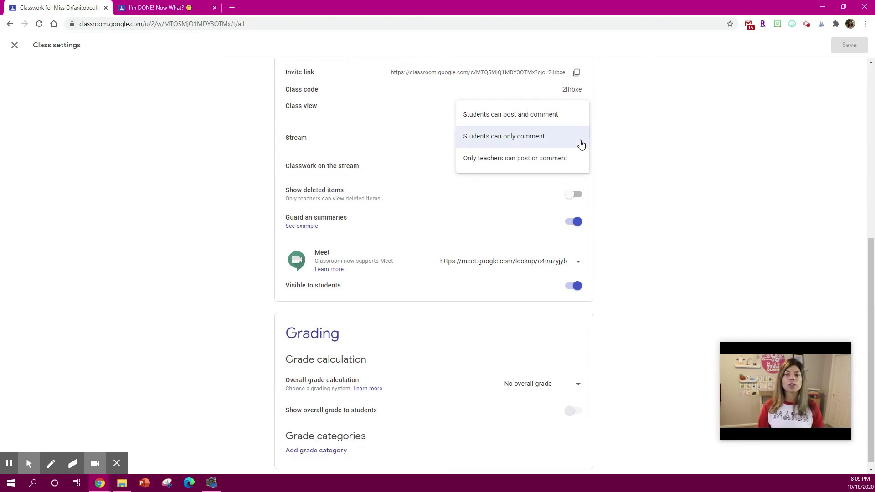
left_click(650, 120)
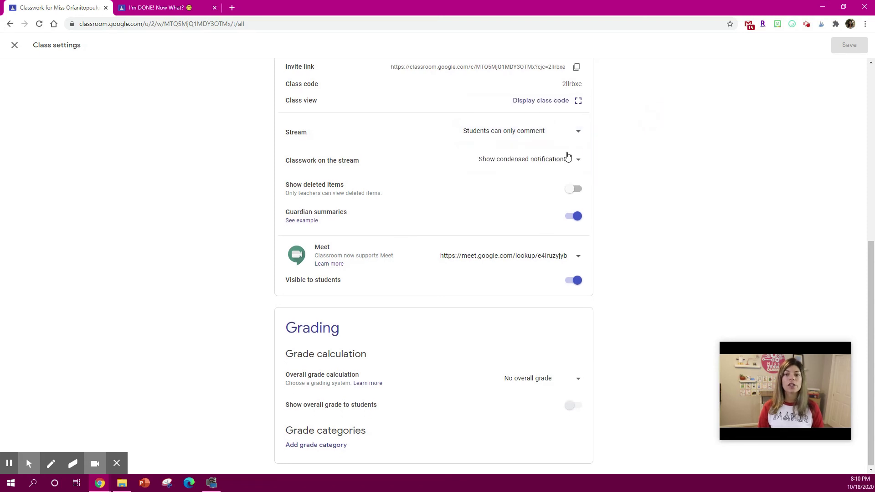
left_click(540, 161)
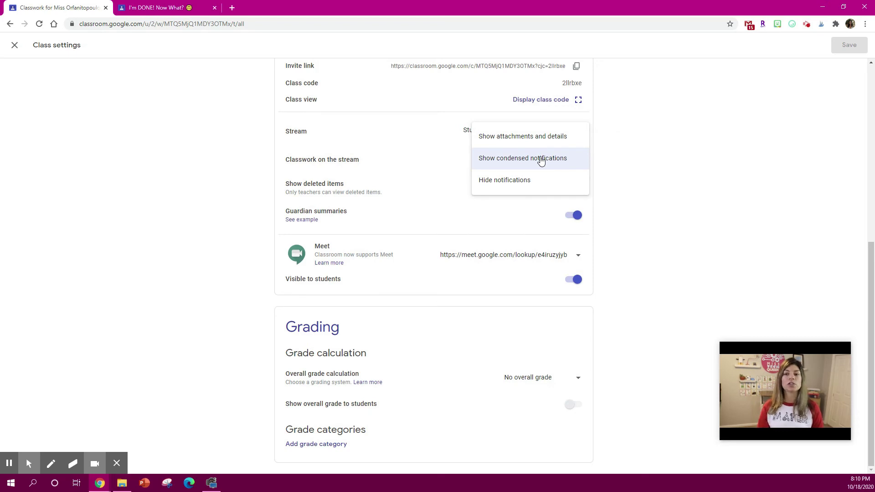
left_click(542, 179)
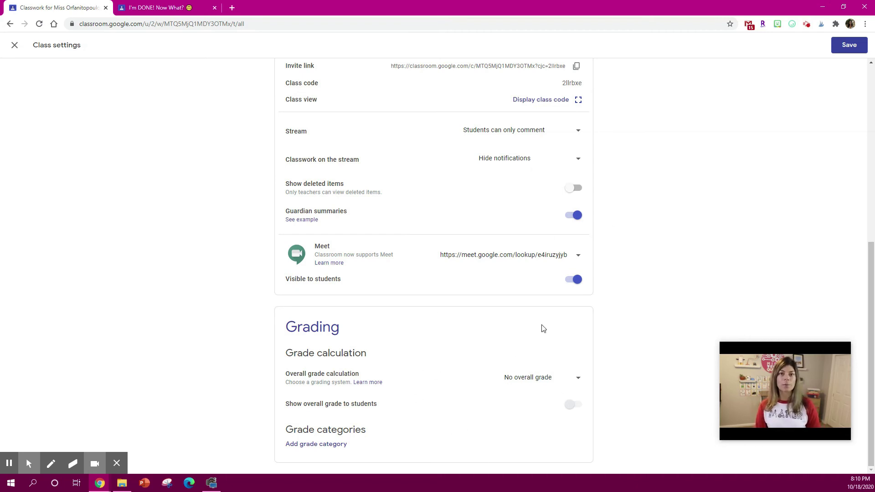
Step: Save the class settings and review the Stream feed to confirm the change
left_click(837, 48)
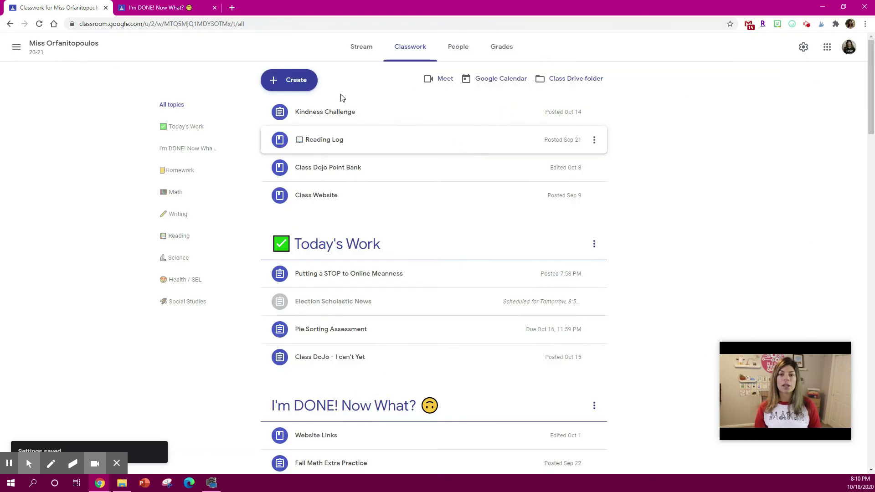
left_click(362, 45)
scroll(394, 160, "down", 2)
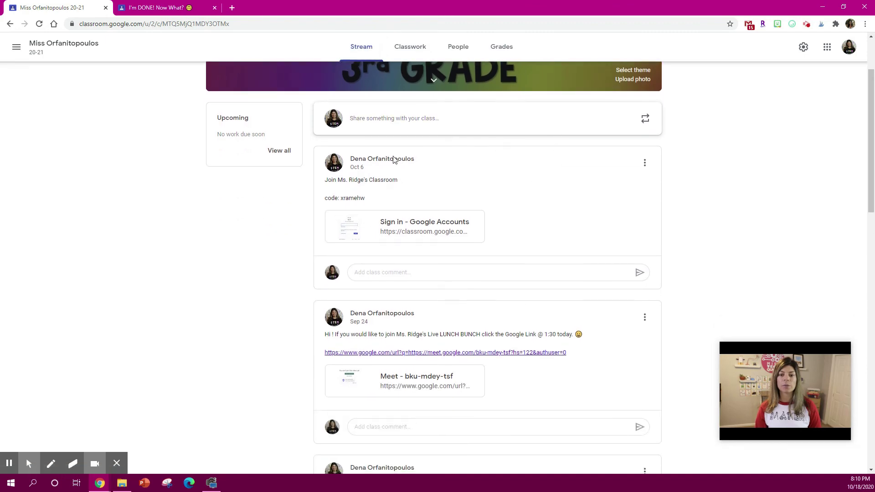
scroll(558, 205, "down", 12)
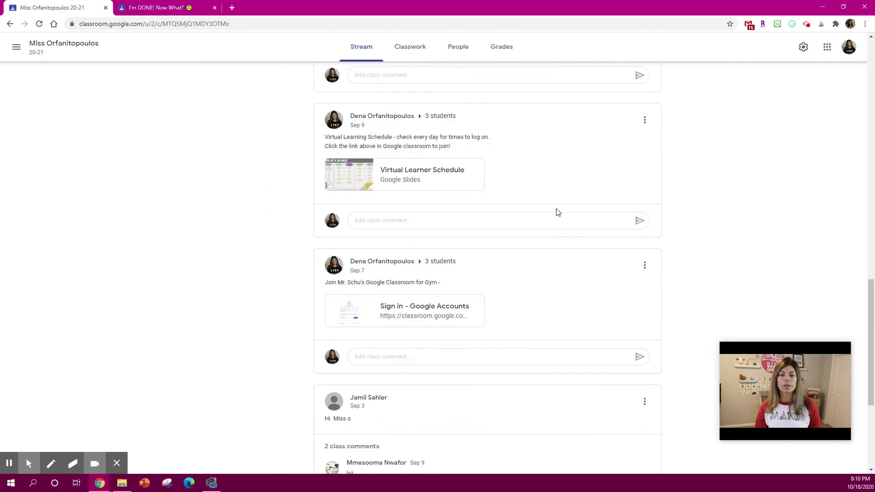
scroll(556, 213, "down", 5)
scroll(552, 210, "up", 10)
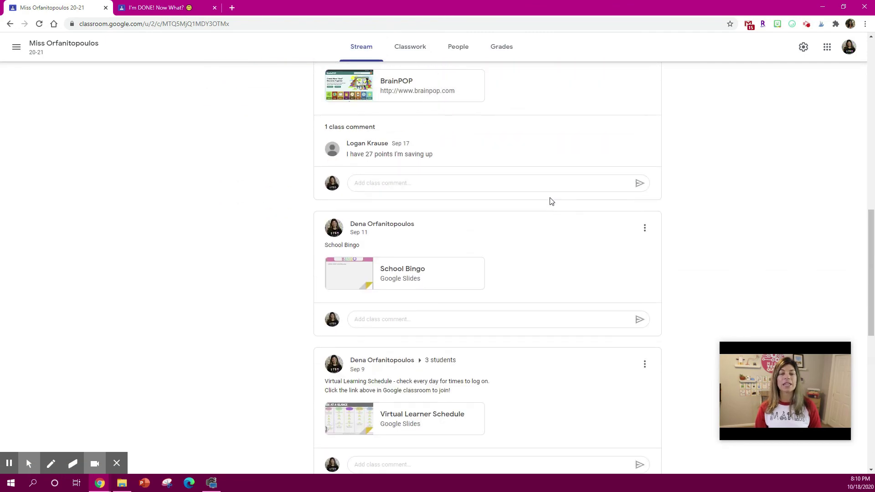
scroll(550, 202, "up", 8)
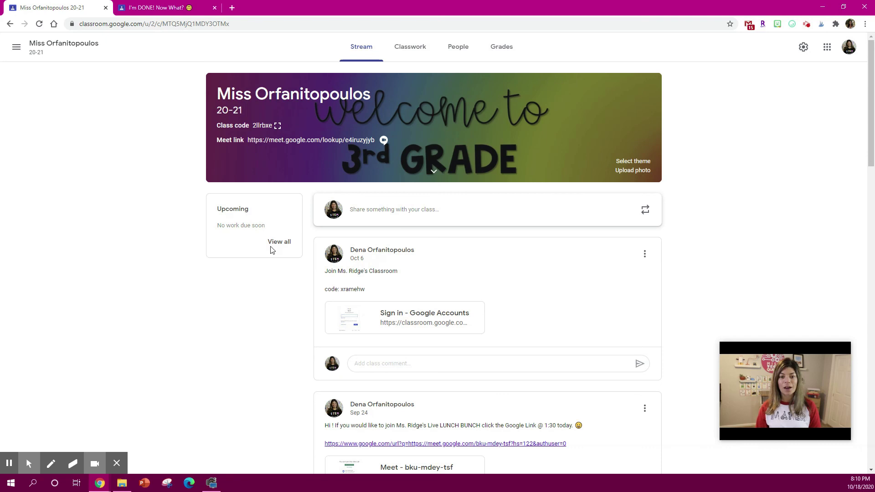
left_click(16, 46)
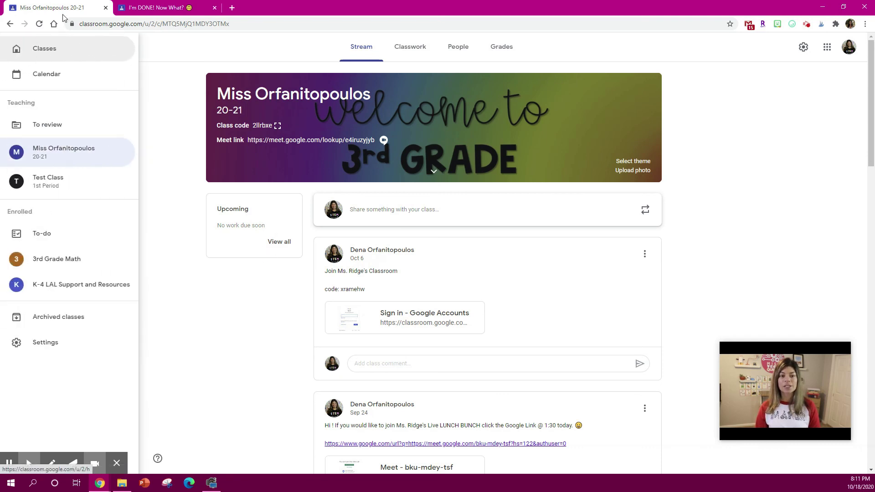
left_click(47, 233)
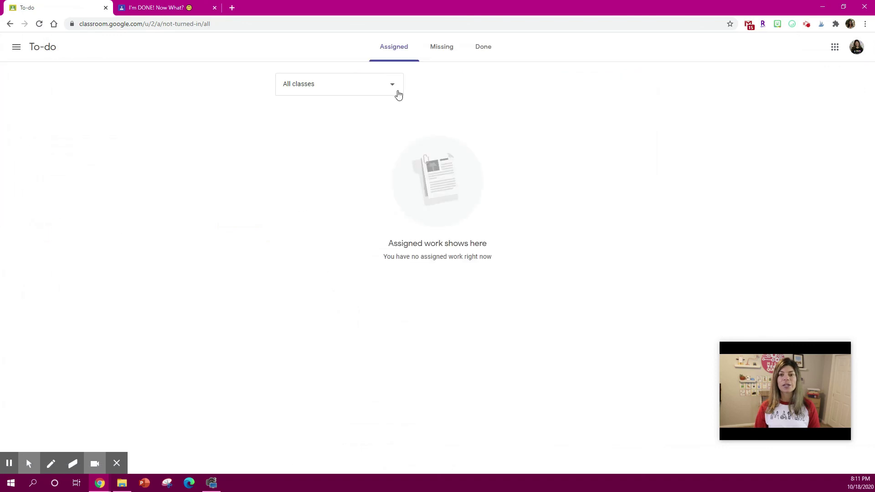
left_click(396, 91)
left_click(433, 72)
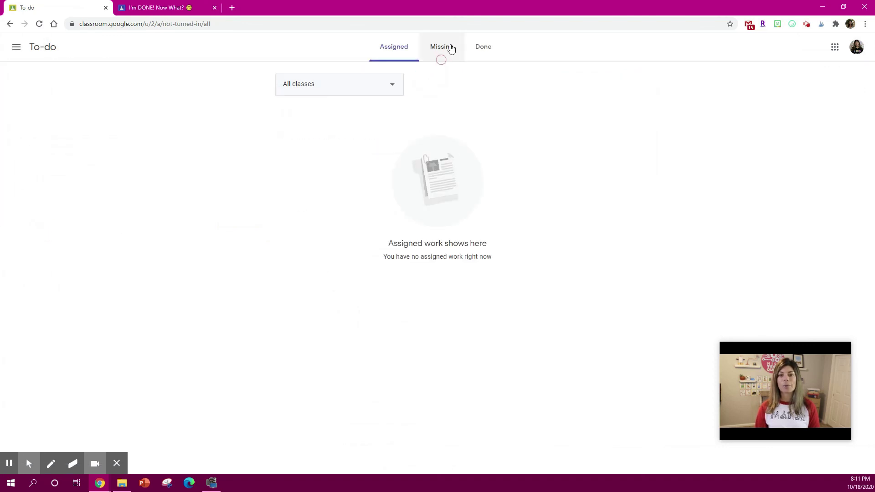
left_click(450, 46)
left_click(484, 48)
left_click(394, 47)
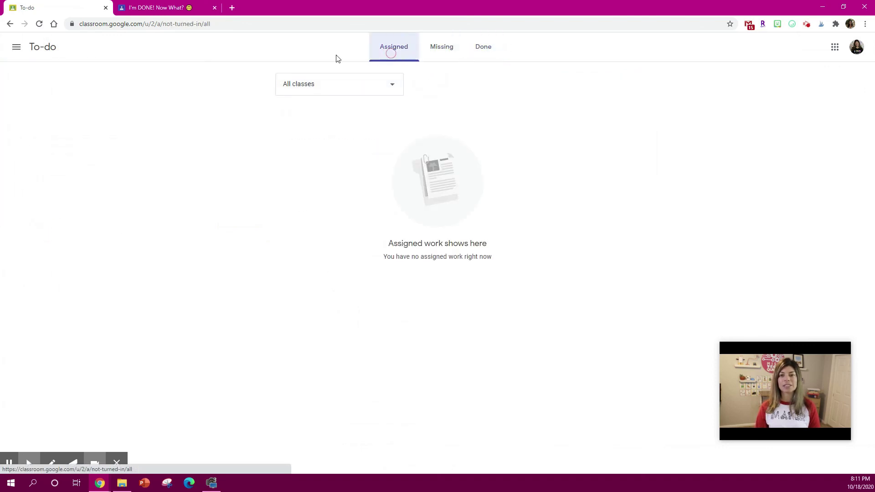
left_click(16, 47)
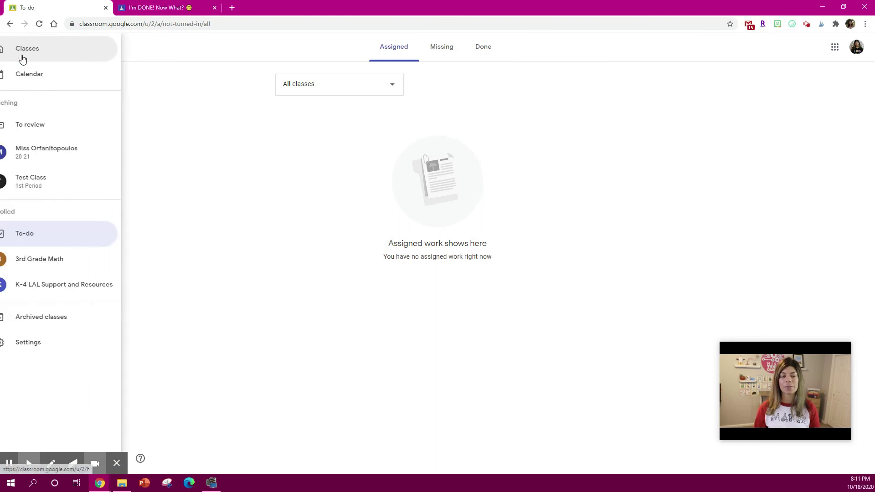
left_click(47, 154)
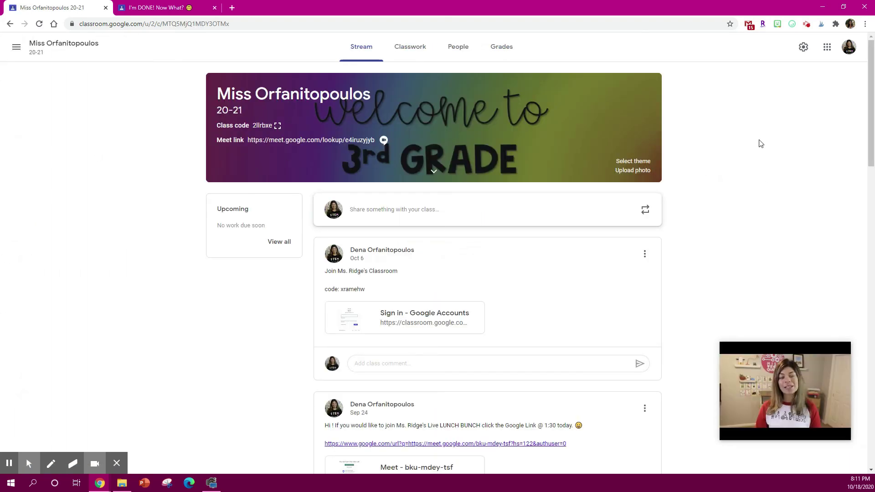